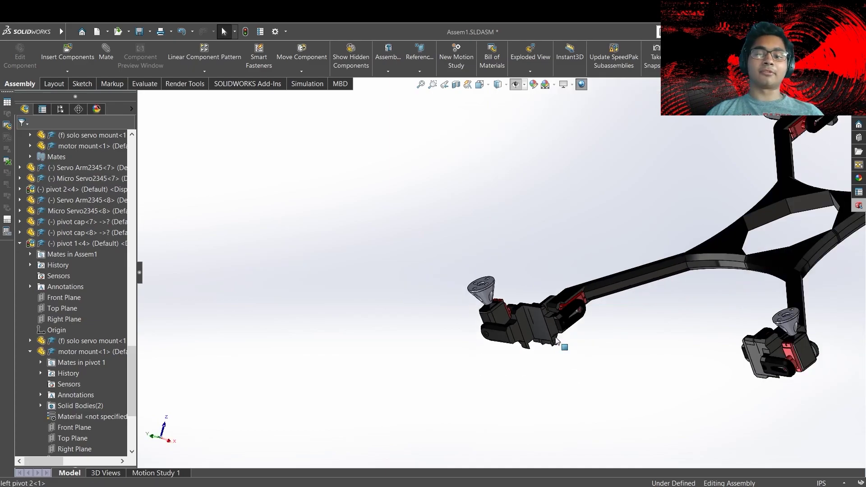
Examine the servo-driven pivot joint that links the motor mount to the end of the frame arm from several angles.
{"action": "scroll", "coordinate": [561, 346], "scroll_direction": "down", "scroll_amount": 5}
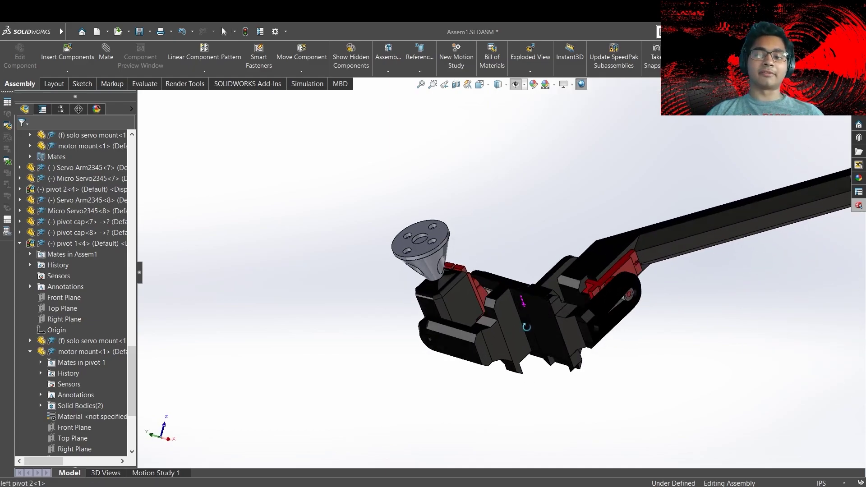
{"action": "left_click_drag", "start_coordinate": [535, 325], "coordinate": [542, 367]}
{"action": "scroll", "coordinate": [570, 293], "scroll_direction": "up", "scroll_amount": 2}
{"action": "scroll", "coordinate": [496, 259], "scroll_direction": "down", "scroll_amount": 6}
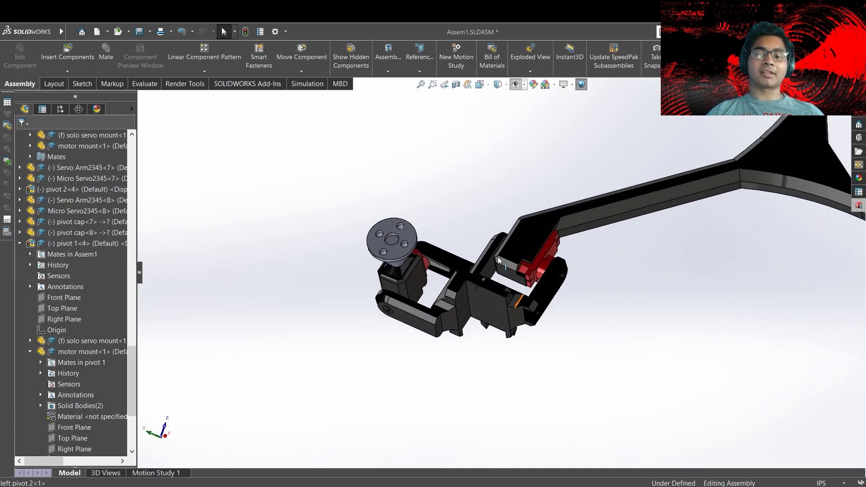
{"action": "scroll", "coordinate": [495, 266], "scroll_direction": "up", "scroll_amount": 10}
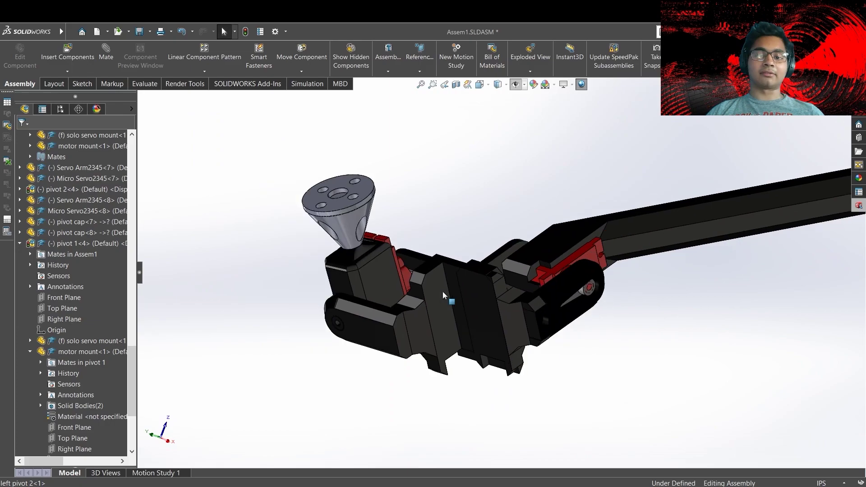
{"action": "scroll", "coordinate": [549, 282], "scroll_direction": "down", "scroll_amount": 1}
{"action": "scroll", "coordinate": [549, 282], "scroll_direction": "up", "scroll_amount": 1}
{"action": "left_click_drag", "start_coordinate": [550, 282], "coordinate": [586, 296]}
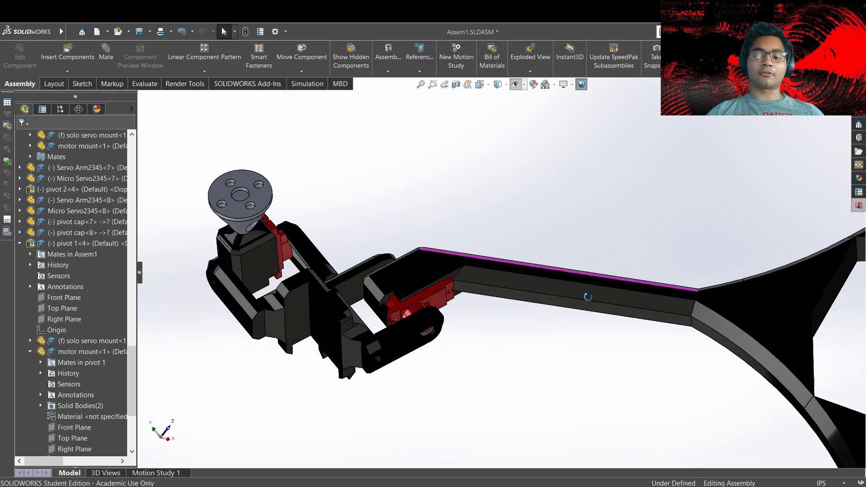
{"action": "scroll", "coordinate": [395, 304], "scroll_direction": "down", "scroll_amount": 5}
{"action": "scroll", "coordinate": [422, 305], "scroll_direction": "up", "scroll_amount": 2}
{"action": "left_click_drag", "start_coordinate": [421, 305], "coordinate": [400, 236]}
{"action": "scroll", "coordinate": [434, 322], "scroll_direction": "up", "scroll_amount": 3}
Inspect the motor mount, its micro servo and the slotted pivot arm holding them up close, then clear the selection.
{"action": "left_click", "coordinate": [382, 296]}
{"action": "left_click_drag", "start_coordinate": [382, 296], "coordinate": [415, 296]}
{"action": "scroll", "coordinate": [359, 270], "scroll_direction": "up", "scroll_amount": 2}
{"action": "scroll", "coordinate": [359, 270], "scroll_direction": "down", "scroll_amount": 6}
{"action": "left_click_drag", "start_coordinate": [488, 251], "coordinate": [515, 247]}
{"action": "left_click", "coordinate": [510, 154]}
{"action": "scroll", "coordinate": [501, 159], "scroll_direction": "up", "scroll_amount": 3}
{"action": "scroll", "coordinate": [501, 160], "scroll_direction": "down", "scroll_amount": 3}
{"action": "left_click", "coordinate": [492, 291]}
{"action": "scroll", "coordinate": [455, 321], "scroll_direction": "down", "scroll_amount": 3}
{"action": "left_click_drag", "start_coordinate": [492, 291], "coordinate": [460, 379]}
{"action": "scroll", "coordinate": [506, 277], "scroll_direction": "up", "scroll_amount": 4}
{"action": "scroll", "coordinate": [467, 361], "scroll_direction": "down", "scroll_amount": 1}
{"action": "scroll", "coordinate": [461, 383], "scroll_direction": "down", "scroll_amount": 5}
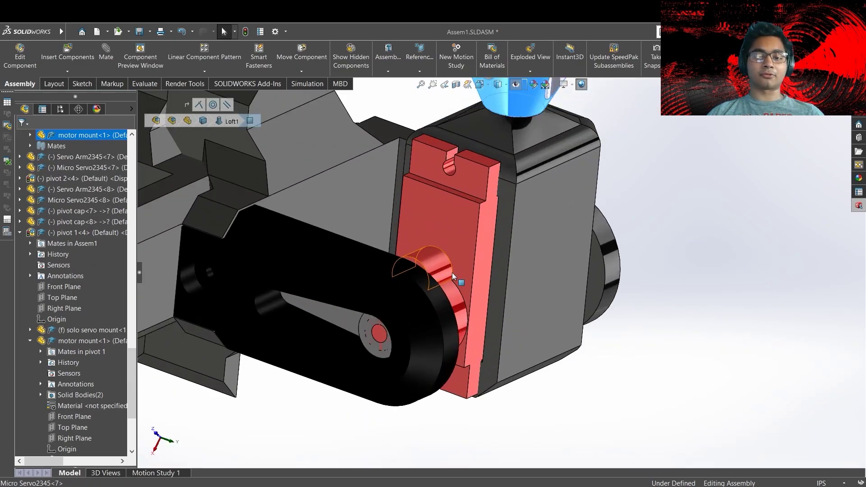
{"action": "scroll", "coordinate": [501, 269], "scroll_direction": "up", "scroll_amount": 3}
{"action": "left_click_drag", "start_coordinate": [500, 269], "coordinate": [506, 235]}
{"action": "scroll", "coordinate": [507, 246], "scroll_direction": "up", "scroll_amount": 2}
{"action": "key", "text": "Escape"}
Examine the whole four-armed frame from the side, checking the motor mounts and swivel pieces at the arm ends.
{"action": "scroll", "coordinate": [450, 257], "scroll_direction": "up", "scroll_amount": 6}
{"action": "scroll", "coordinate": [451, 258], "scroll_direction": "up", "scroll_amount": 3}
{"action": "scroll", "coordinate": [391, 320], "scroll_direction": "down", "scroll_amount": 3}
{"action": "left_click_drag", "start_coordinate": [391, 319], "coordinate": [321, 270]}
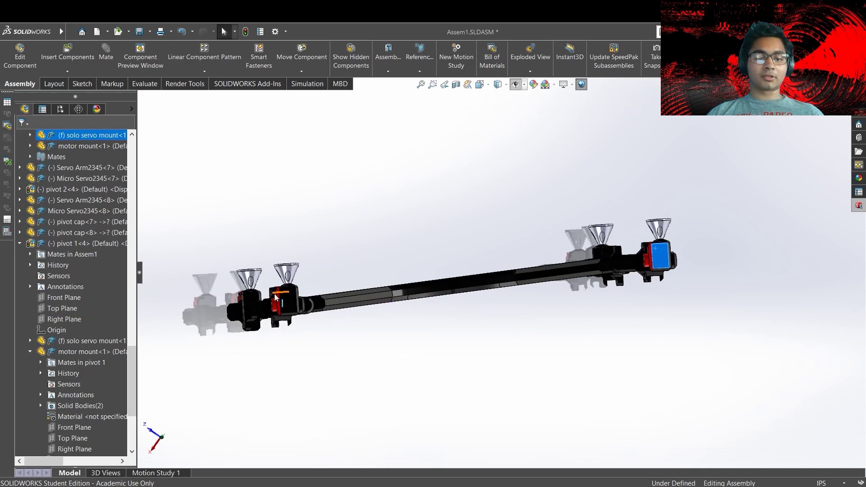
{"action": "mouse_move", "coordinate": [277, 294]}
{"action": "left_mouse_down"}
{"action": "mouse_move", "coordinate": [277, 307]}
{"action": "mouse_move", "coordinate": [284, 291]}
{"action": "left_mouse_up"}
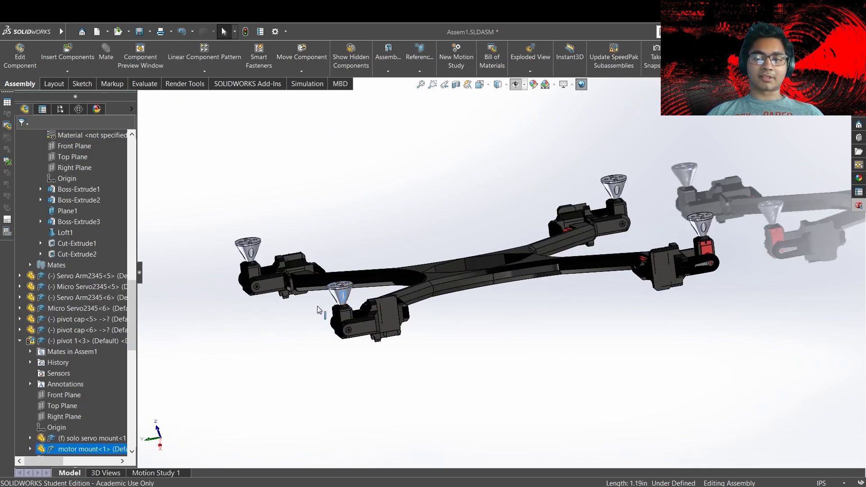
{"action": "left_click_drag", "start_coordinate": [319, 310], "coordinate": [436, 272]}
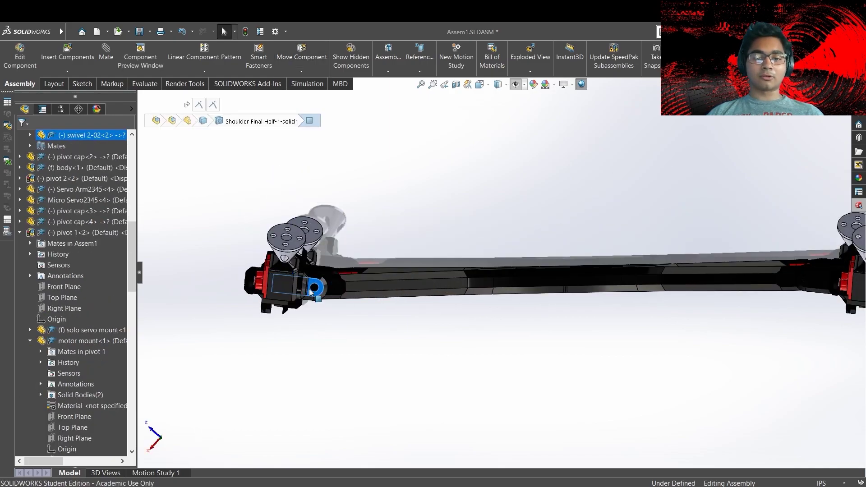
{"action": "left_click_drag", "start_coordinate": [311, 291], "coordinate": [316, 292]}
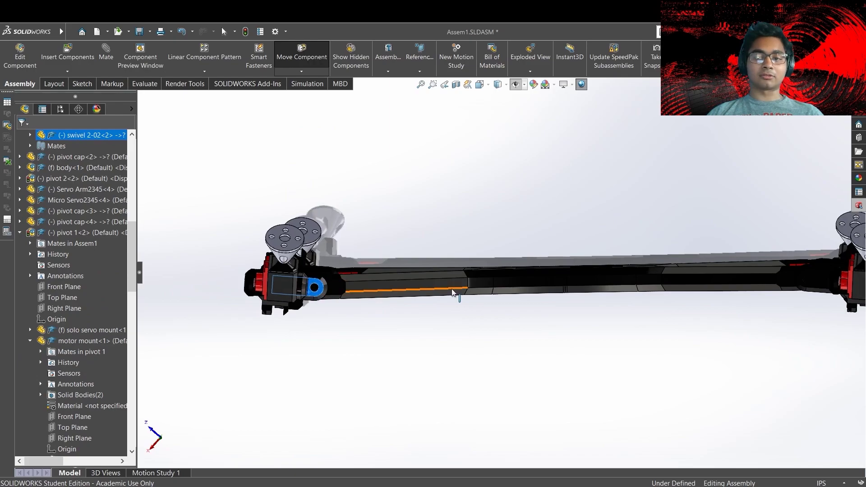
{"action": "scroll", "coordinate": [532, 253], "scroll_direction": "up", "scroll_amount": 3}
{"action": "scroll", "coordinate": [652, 340], "scroll_direction": "down", "scroll_amount": 2}
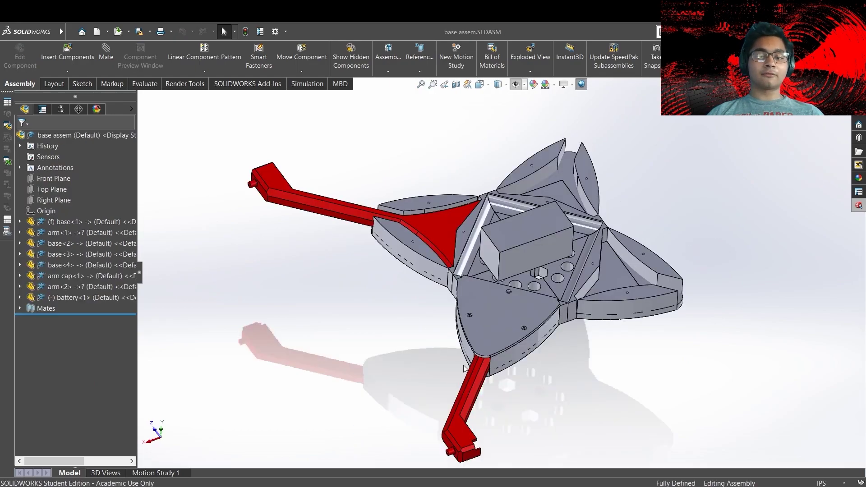
In the base assembly, examine the four base pieces and the two red arms from above.
{"action": "left_click_drag", "start_coordinate": [463, 364], "coordinate": [500, 289]}
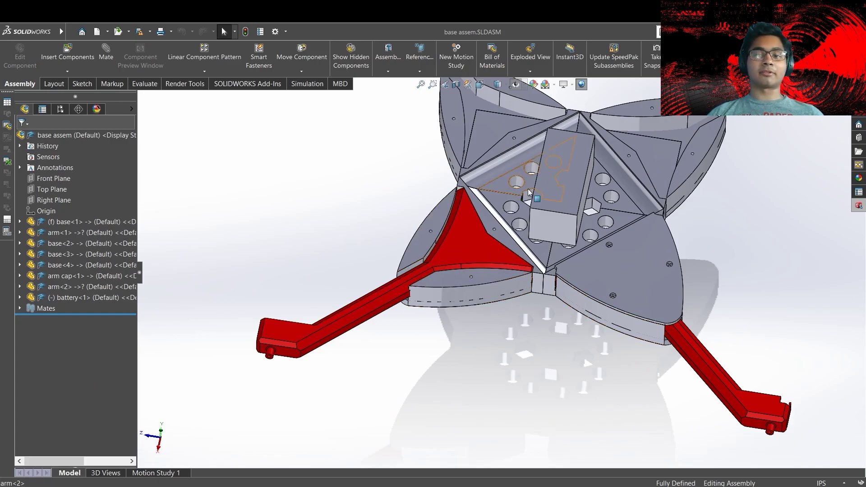
{"action": "left_click_drag", "start_coordinate": [487, 230], "coordinate": [515, 253]}
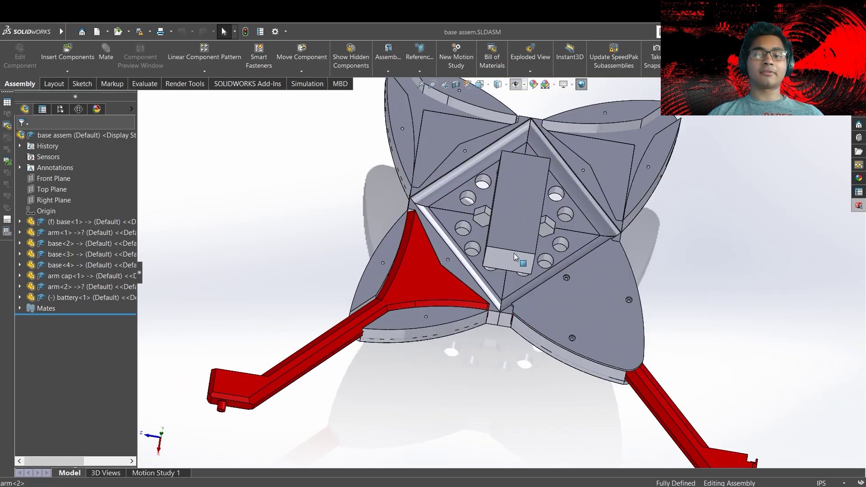
{"action": "scroll", "coordinate": [463, 288], "scroll_direction": "down", "scroll_amount": 1}
{"action": "scroll", "coordinate": [427, 285], "scroll_direction": "down", "scroll_amount": 2}
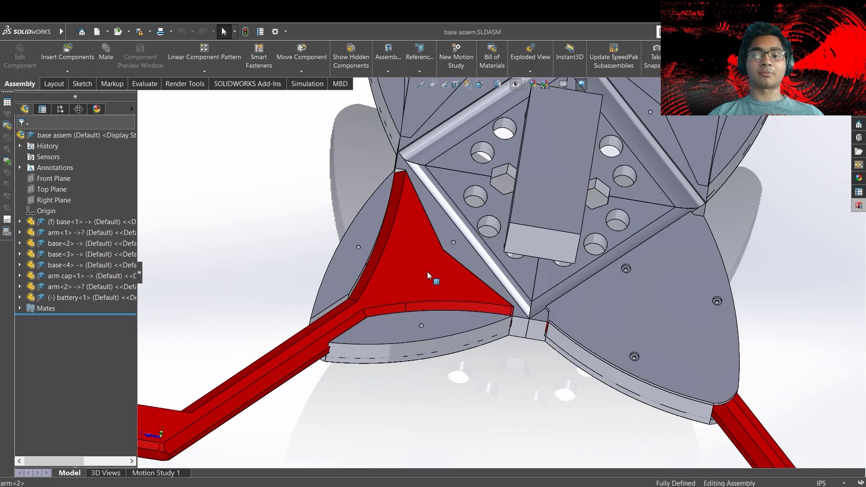
{"action": "scroll", "coordinate": [307, 333], "scroll_direction": "up", "scroll_amount": 3}
{"action": "scroll", "coordinate": [309, 367], "scroll_direction": "down", "scroll_amount": 1}
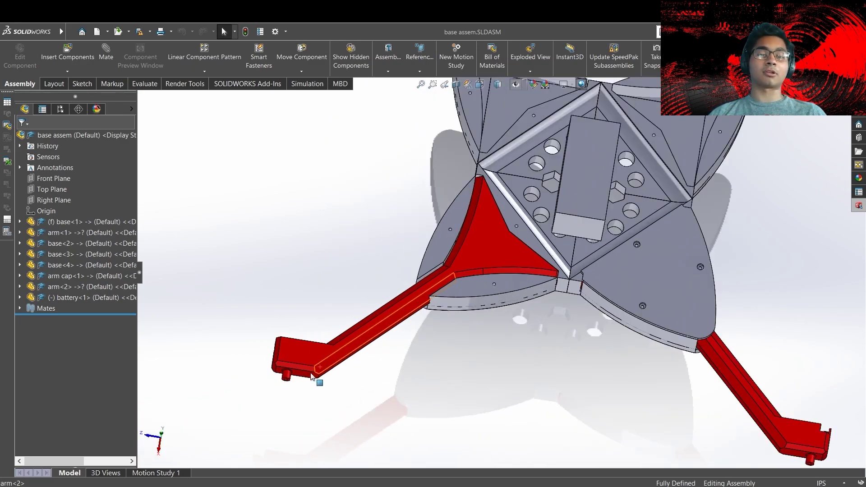
{"action": "scroll", "coordinate": [311, 374], "scroll_direction": "down", "scroll_amount": 1}
Inspect the triangular plate of the uncovered arm and compare it with the empty arm pocket in base<2>.
{"action": "left_click", "coordinate": [514, 230]}
{"action": "left_click_drag", "start_coordinate": [514, 230], "coordinate": [483, 282]}
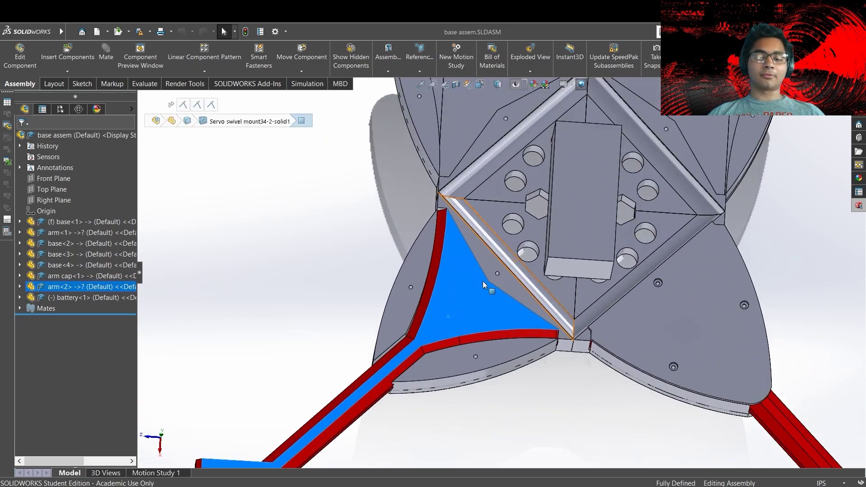
{"action": "left_click", "coordinate": [708, 129]}
{"action": "scroll", "coordinate": [686, 156], "scroll_direction": "up", "scroll_amount": 4}
{"action": "scroll", "coordinate": [645, 189], "scroll_direction": "down", "scroll_amount": 4}
{"action": "left_click_drag", "start_coordinate": [595, 230], "coordinate": [576, 181]}
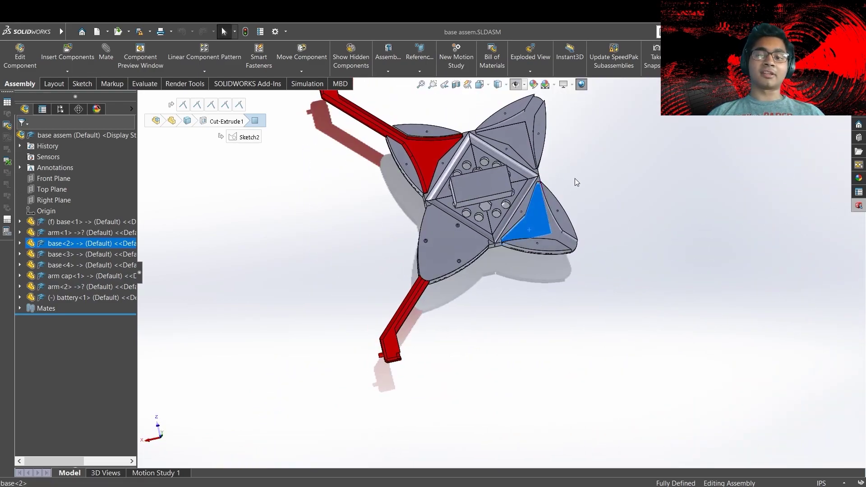
{"action": "left_click", "coordinate": [576, 182]}
{"action": "scroll", "coordinate": [545, 229], "scroll_direction": "down", "scroll_amount": 4}
{"action": "left_click", "coordinate": [581, 257]}
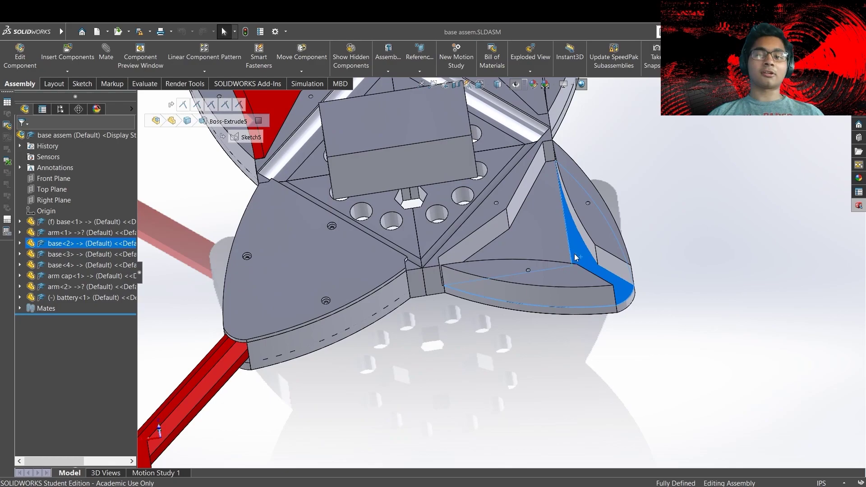
{"action": "left_click", "coordinate": [554, 248]}
{"action": "left_click", "coordinate": [579, 258]}
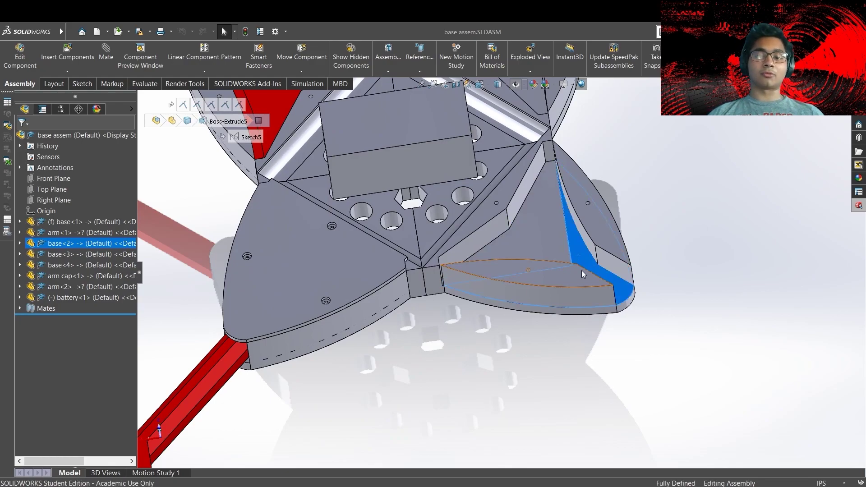
{"action": "scroll", "coordinate": [556, 237], "scroll_direction": "down", "scroll_amount": 1}
{"action": "left_click_drag", "start_coordinate": [556, 236], "coordinate": [551, 297]}
{"action": "scroll", "coordinate": [506, 266], "scroll_direction": "up", "scroll_amount": 4}
{"action": "left_click_drag", "start_coordinate": [506, 264], "coordinate": [518, 245]}
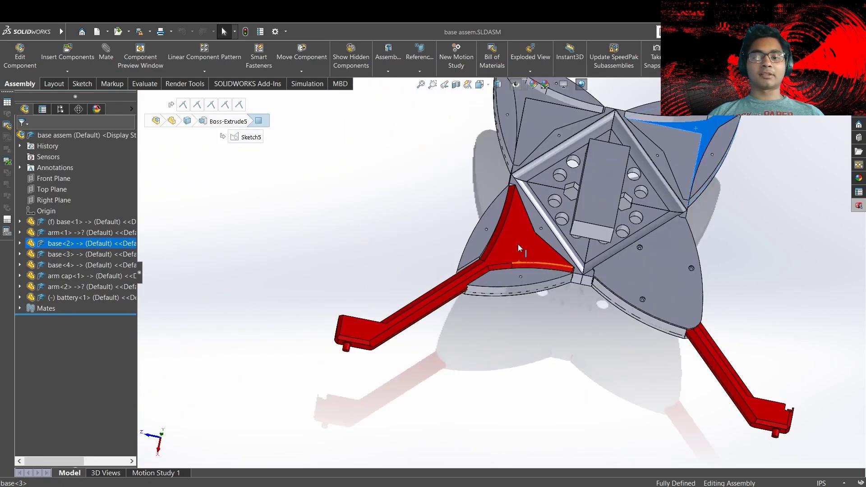
Examine how the uncovered red arm fits between the curved walls of its base piece.
{"action": "scroll", "coordinate": [517, 244], "scroll_direction": "down", "scroll_amount": 4}
{"action": "scroll", "coordinate": [448, 332], "scroll_direction": "up", "scroll_amount": 3}
{"action": "scroll", "coordinate": [449, 332], "scroll_direction": "down", "scroll_amount": 2}
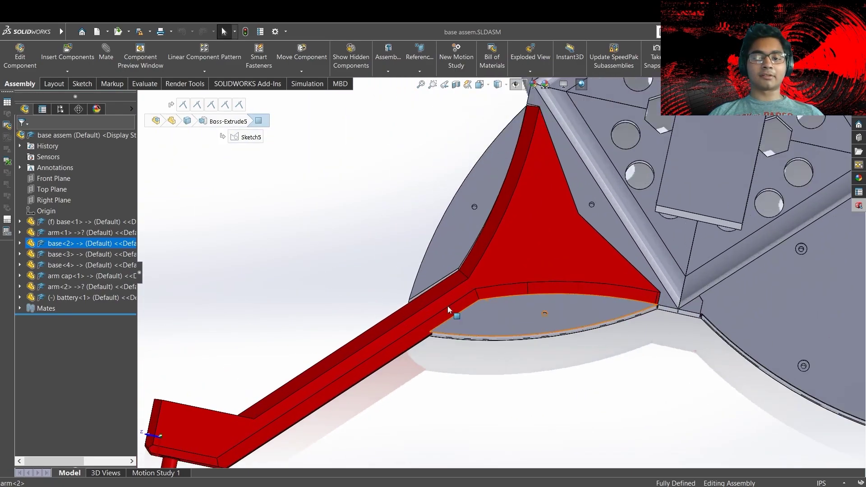
{"action": "left_click_drag", "start_coordinate": [448, 305], "coordinate": [421, 326]}
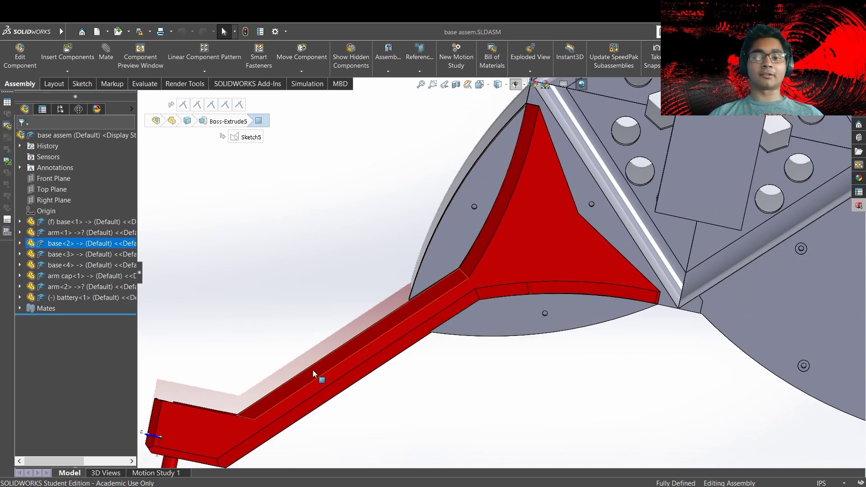
{"action": "scroll", "coordinate": [312, 369], "scroll_direction": "up", "scroll_amount": 2}
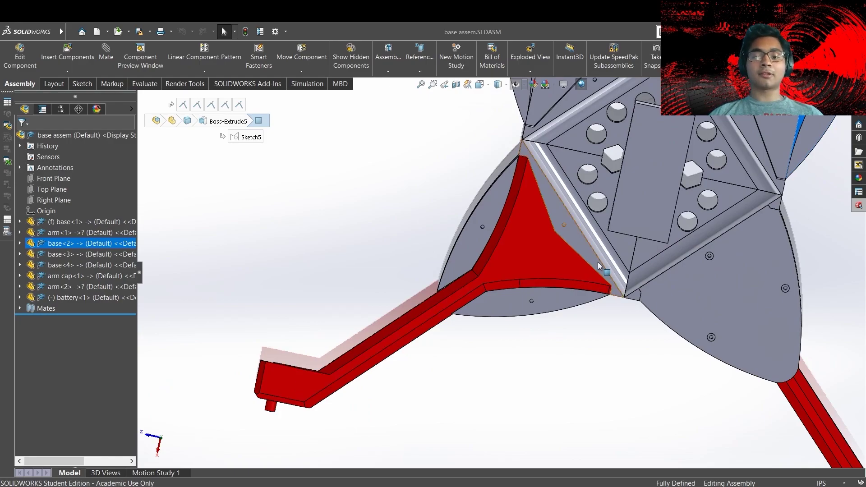
{"action": "scroll", "coordinate": [545, 258], "scroll_direction": "down", "scroll_amount": 4}
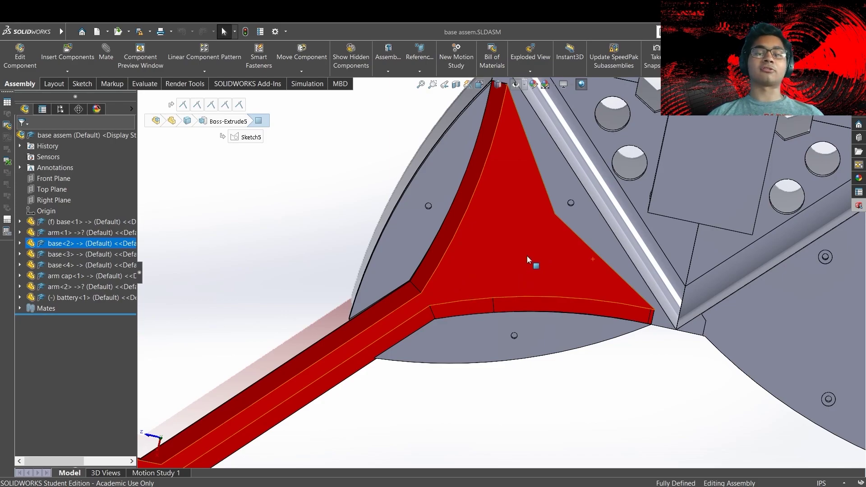
{"action": "scroll", "coordinate": [582, 270], "scroll_direction": "up", "scroll_amount": 5}
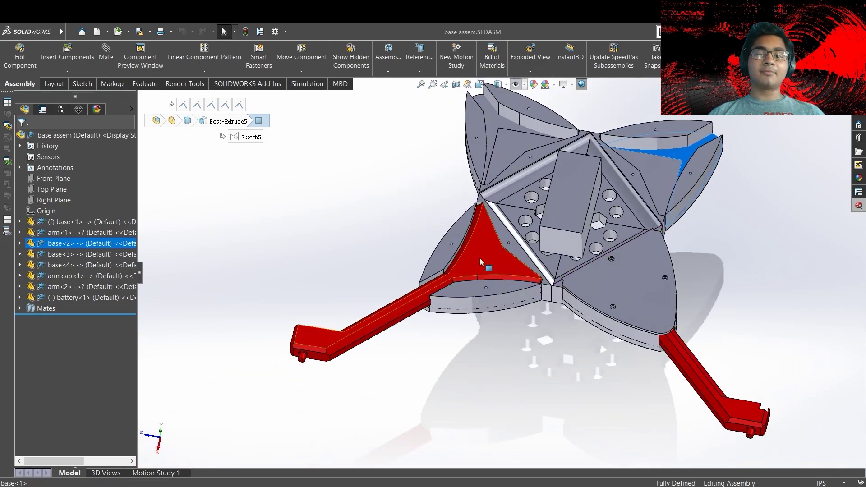
Inspect the arm cap covering the second arm and the screw holes through it.
{"action": "scroll", "coordinate": [480, 261], "scroll_direction": "down", "scroll_amount": 2}
{"action": "left_click", "coordinate": [705, 309]}
{"action": "scroll", "coordinate": [697, 329], "scroll_direction": "up", "scroll_amount": 3}
{"action": "scroll", "coordinate": [696, 332], "scroll_direction": "down", "scroll_amount": 5}
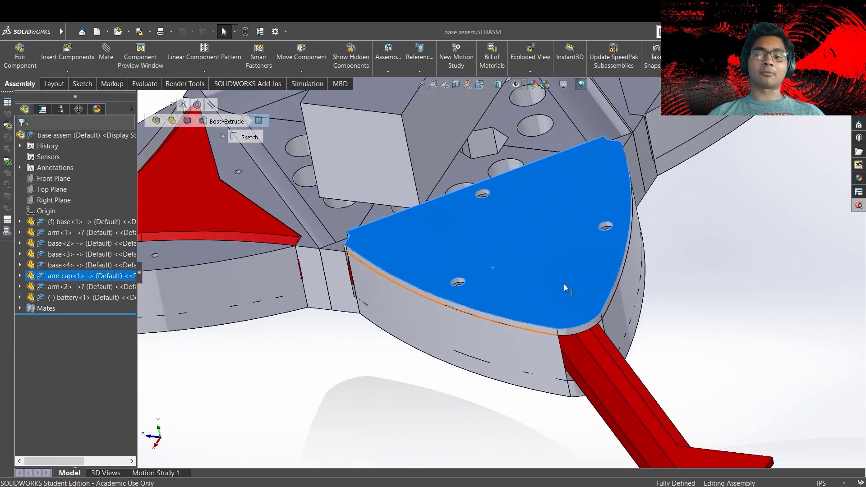
{"action": "left_click_drag", "start_coordinate": [564, 283], "coordinate": [501, 235]}
{"action": "left_click", "coordinate": [397, 316]}
{"action": "left_click_drag", "start_coordinate": [445, 243], "coordinate": [462, 304]}
{"action": "scroll", "coordinate": [456, 334], "scroll_direction": "down", "scroll_amount": 3}
{"action": "left_click", "coordinate": [376, 276]}
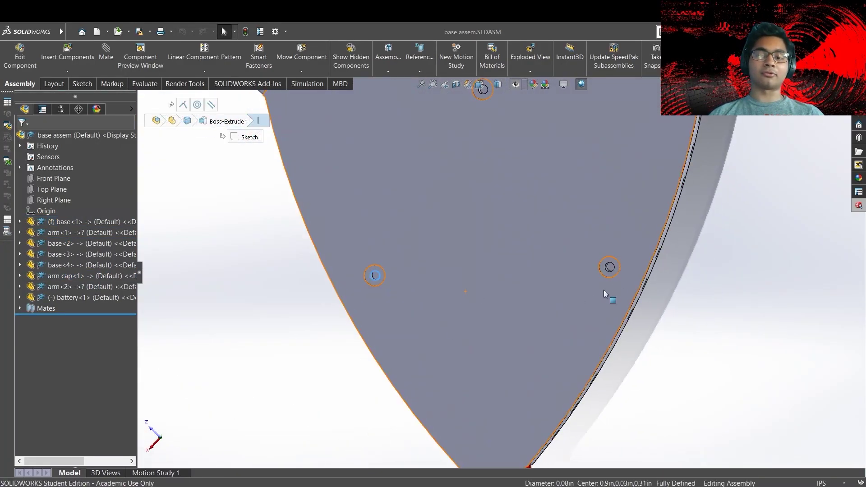
{"action": "left_click", "coordinate": [609, 267]}
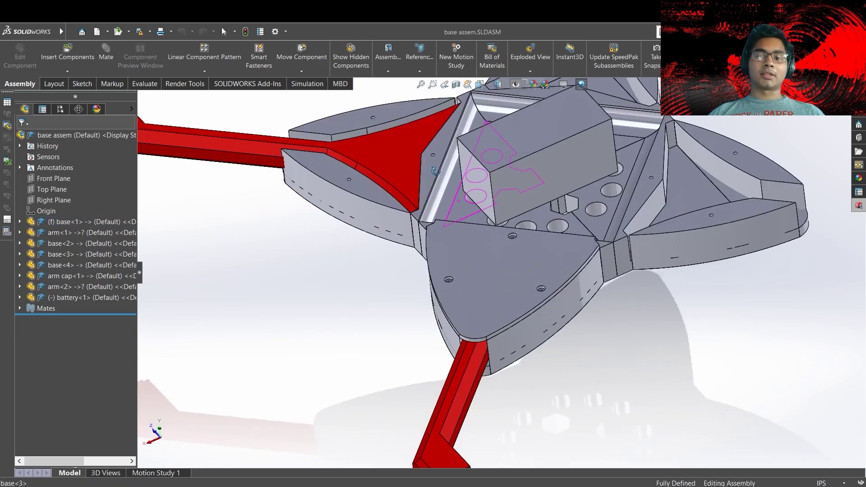
View the complete base assembly with its two fitted arms and central battery from different angles.
{"action": "left_click_drag", "start_coordinate": [471, 185], "coordinate": [514, 198]}
{"action": "scroll", "coordinate": [514, 197], "scroll_direction": "up", "scroll_amount": 3}
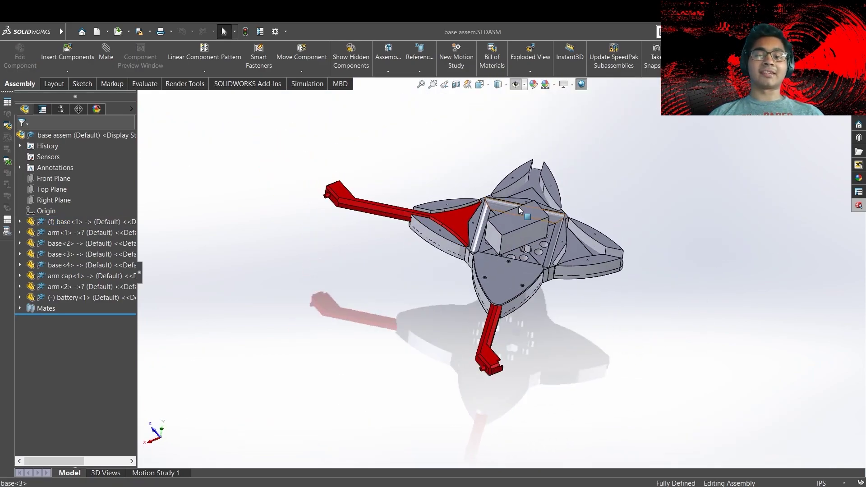
{"action": "scroll", "coordinate": [524, 232], "scroll_direction": "down", "scroll_amount": 4}
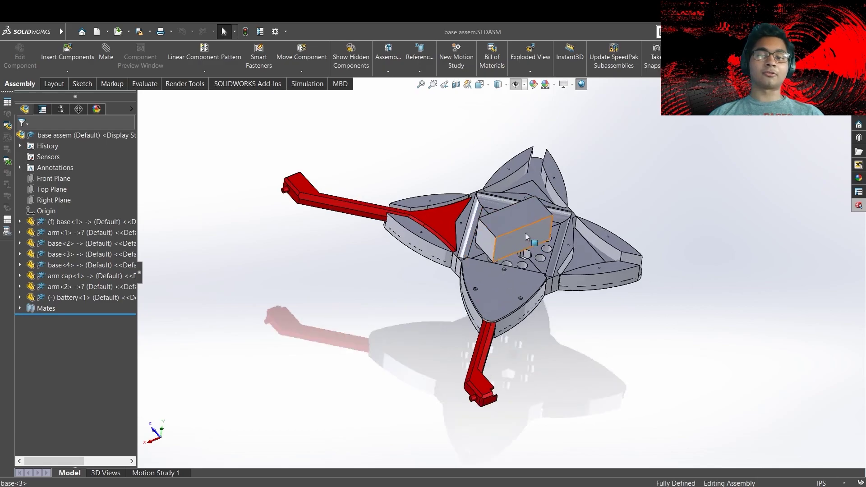
{"action": "scroll", "coordinate": [502, 244], "scroll_direction": "up", "scroll_amount": 2}
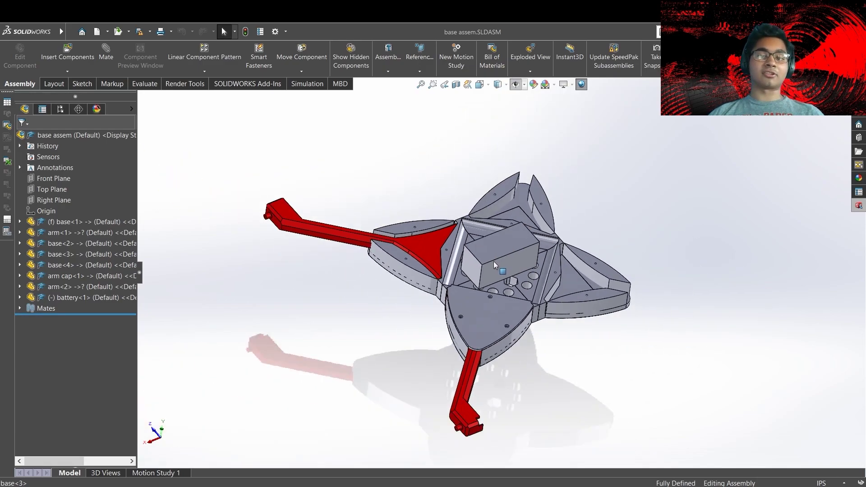
{"action": "scroll", "coordinate": [493, 261], "scroll_direction": "down", "scroll_amount": 1}
{"action": "left_click_drag", "start_coordinate": [494, 261], "coordinate": [465, 232]}
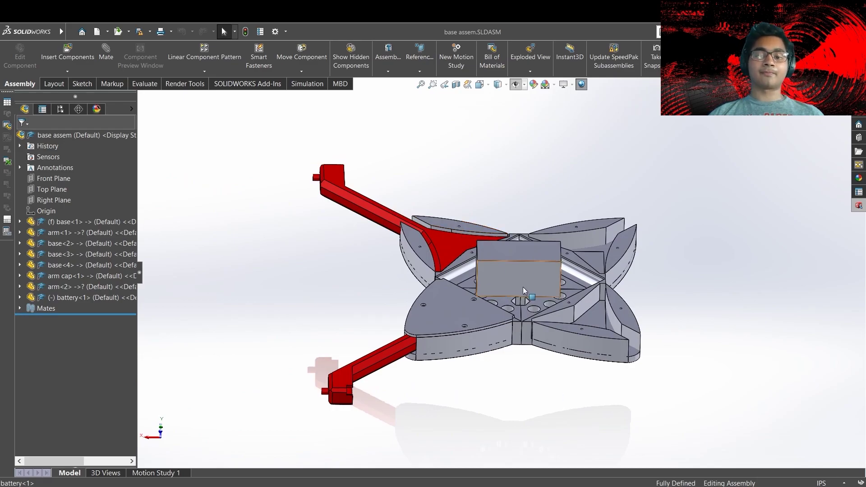
Examine the ring of round and hexagonal holes on the underside where the four base pieces meet.
{"action": "scroll", "coordinate": [499, 340], "scroll_direction": "down", "scroll_amount": 3}
{"action": "mouse_move", "coordinate": [499, 340]}
{"action": "left_mouse_down"}
{"action": "mouse_move", "coordinate": [491, 327]}
{"action": "mouse_move", "coordinate": [464, 419]}
{"action": "mouse_move", "coordinate": [373, 392]}
{"action": "mouse_move", "coordinate": [451, 370]}
{"action": "mouse_move", "coordinate": [475, 388]}
{"action": "mouse_move", "coordinate": [474, 339]}
{"action": "mouse_move", "coordinate": [484, 340]}
{"action": "left_mouse_up"}
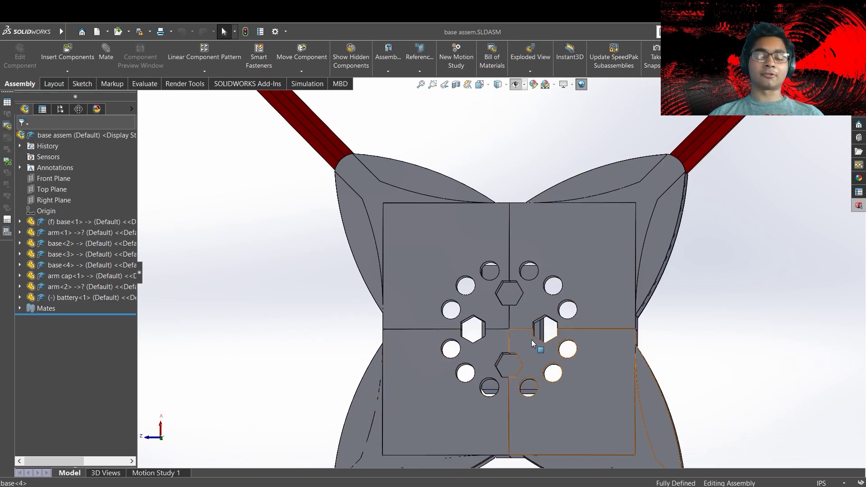
{"action": "scroll", "coordinate": [485, 334], "scroll_direction": "down", "scroll_amount": 4}
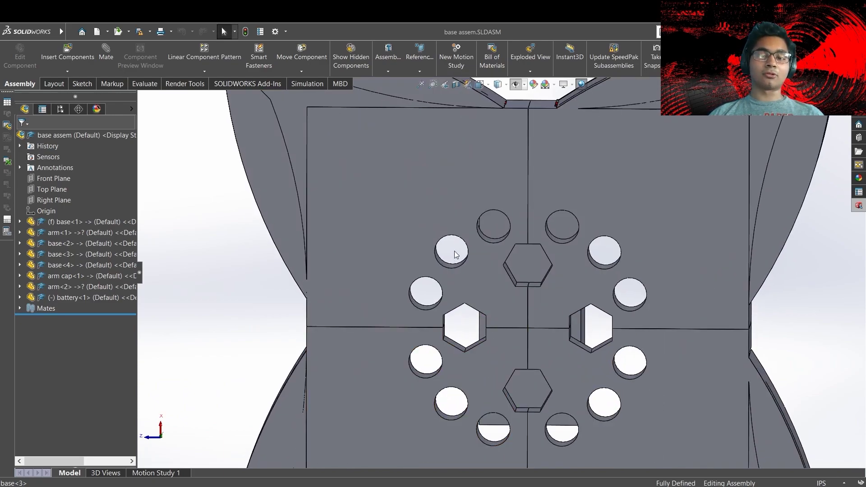
{"action": "scroll", "coordinate": [455, 261], "scroll_direction": "up", "scroll_amount": 4}
{"action": "scroll", "coordinate": [457, 257], "scroll_direction": "down", "scroll_amount": 2}
{"action": "mouse_move", "coordinate": [485, 256]}
{"action": "left_mouse_down"}
{"action": "mouse_move", "coordinate": [437, 408]}
{"action": "mouse_move", "coordinate": [529, 211]}
{"action": "mouse_move", "coordinate": [472, 252]}
{"action": "left_mouse_up"}
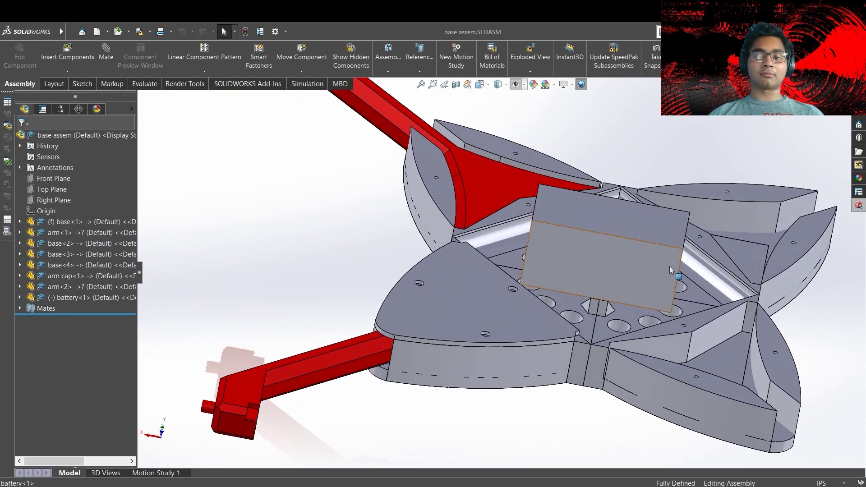
Inspect the battery block at the centre of the base from the side.
{"action": "left_click", "coordinate": [616, 218]}
{"action": "scroll", "coordinate": [611, 304], "scroll_direction": "up", "scroll_amount": 2}
{"action": "left_click_drag", "start_coordinate": [542, 289], "coordinate": [613, 273]}
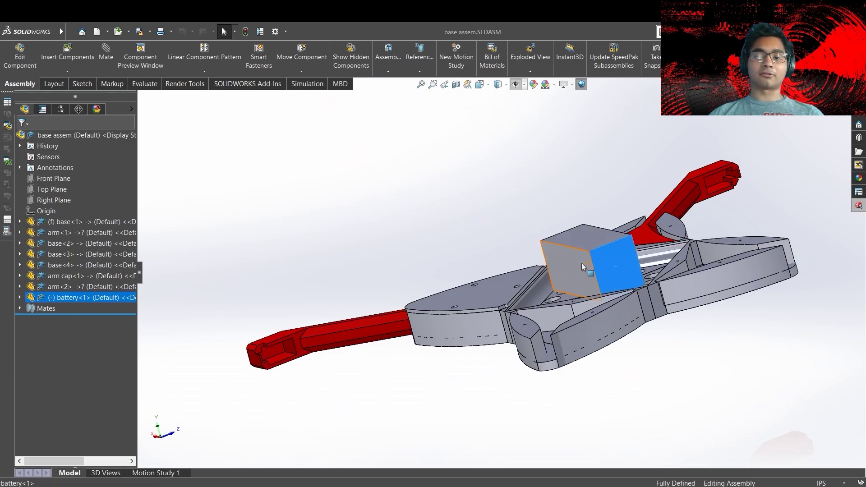
Check the battery's placement on the base face-on, in isometric view and from the side of the capped arm.
{"action": "key", "text": "ctrl+8"}
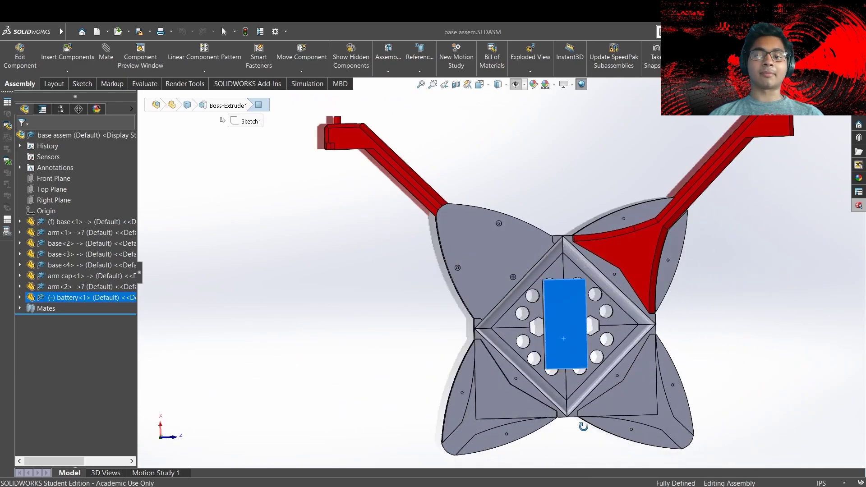
{"action": "key", "text": "ctrl+7"}
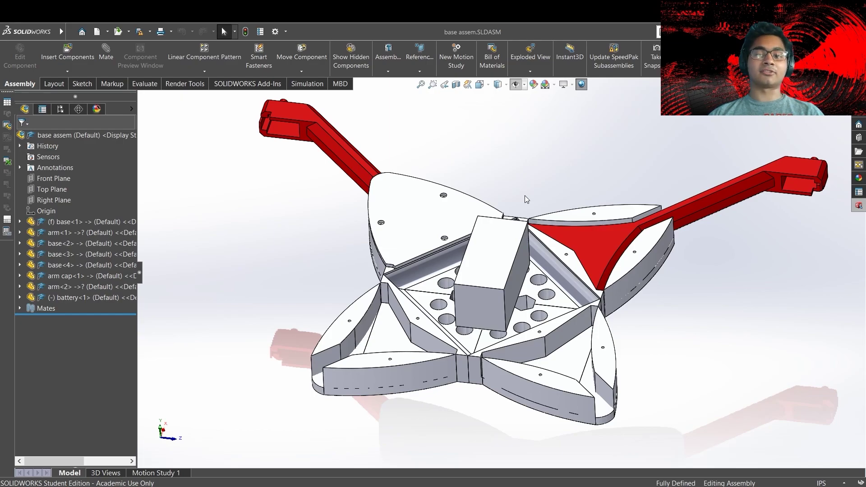
{"action": "scroll", "coordinate": [311, 246], "scroll_direction": "down", "scroll_amount": 3}
{"action": "middle_click", "coordinate": [421, 261]}
{"action": "left_click_drag", "start_coordinate": [420, 261], "coordinate": [485, 248]}
{"action": "scroll", "coordinate": [462, 273], "scroll_direction": "up", "scroll_amount": 4}
{"action": "scroll", "coordinate": [458, 248], "scroll_direction": "down", "scroll_amount": 4}
{"action": "middle_click", "coordinate": [458, 248]}
{"action": "scroll", "coordinate": [485, 248], "scroll_direction": "up", "scroll_amount": 4}
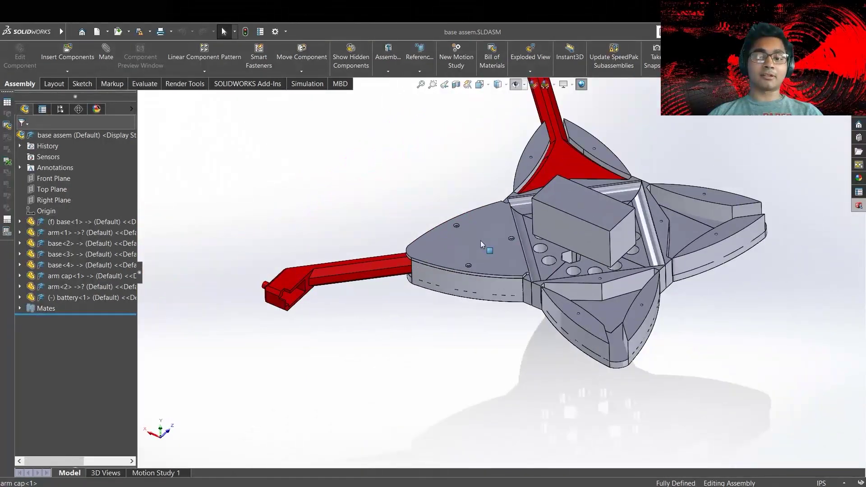
Examine the arm cap and the holes around the battery up close and from above.
{"action": "scroll", "coordinate": [532, 309], "scroll_direction": "down", "scroll_amount": 3}
{"action": "scroll", "coordinate": [532, 310], "scroll_direction": "up", "scroll_amount": 1}
{"action": "scroll", "coordinate": [589, 300], "scroll_direction": "down", "scroll_amount": 2}
{"action": "scroll", "coordinate": [555, 273], "scroll_direction": "up", "scroll_amount": 2}
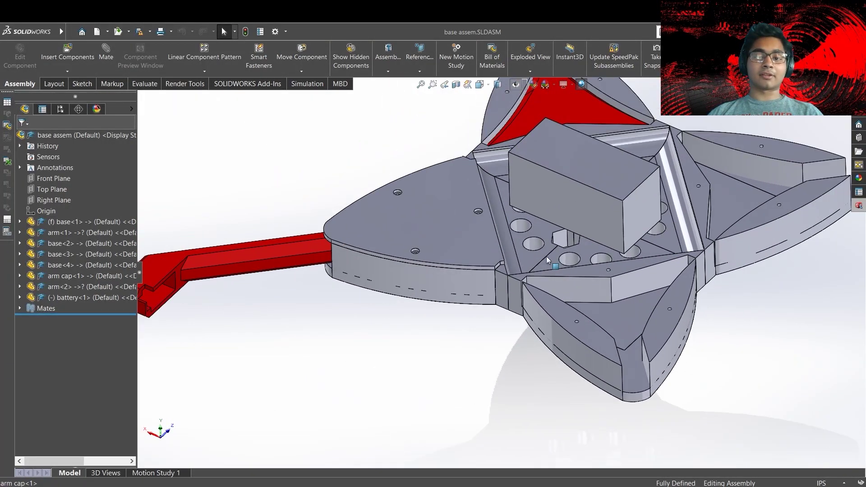
{"action": "middle_click", "coordinate": [534, 250]}
{"action": "left_click_drag", "start_coordinate": [533, 250], "coordinate": [600, 325]}
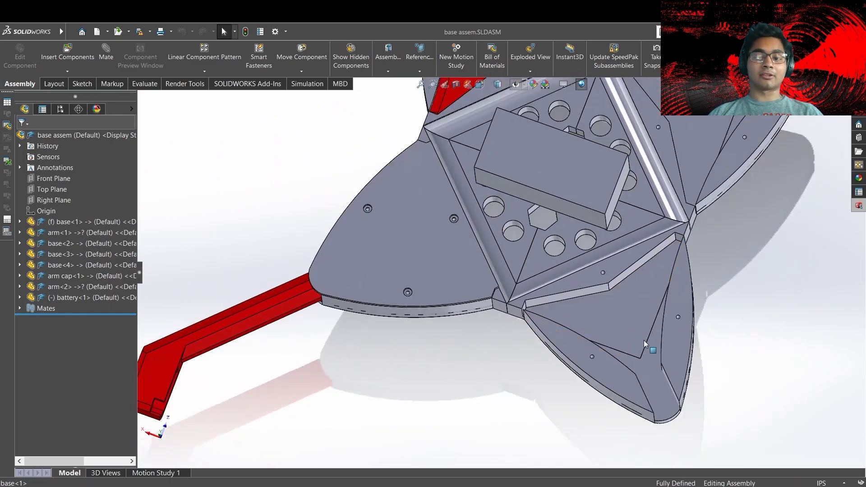
{"action": "mouse_move", "coordinate": [650, 347]}
{"action": "left_mouse_down"}
{"action": "mouse_move", "coordinate": [654, 374]}
{"action": "mouse_move", "coordinate": [647, 364]}
{"action": "left_mouse_up"}
{"action": "scroll", "coordinate": [458, 193], "scroll_direction": "up", "scroll_amount": 4}
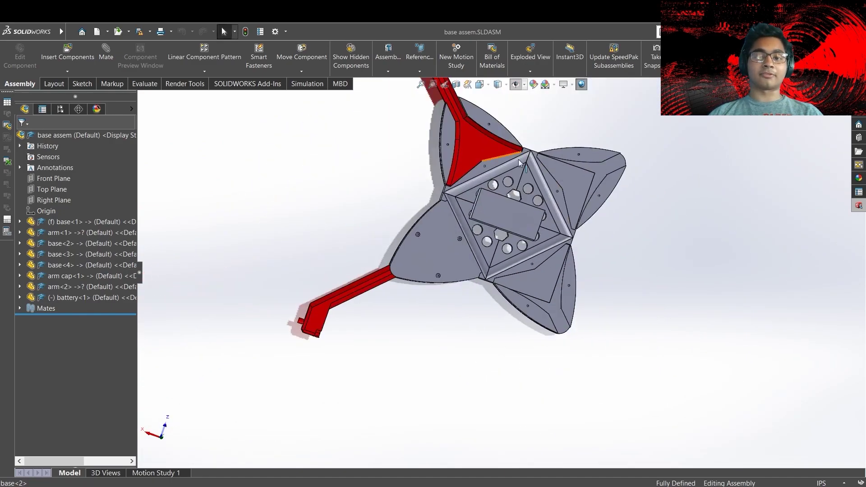
Inspect how the battery sits inside the square rim at the centre of the base.
{"action": "scroll", "coordinate": [501, 236], "scroll_direction": "down", "scroll_amount": 2}
{"action": "left_click_drag", "start_coordinate": [499, 234], "coordinate": [506, 166]}
{"action": "scroll", "coordinate": [502, 164], "scroll_direction": "down", "scroll_amount": 2}
{"action": "middle_click", "coordinate": [516, 230]}
{"action": "left_click_drag", "start_coordinate": [516, 230], "coordinate": [545, 323]}
{"action": "scroll", "coordinate": [493, 229], "scroll_direction": "up", "scroll_amount": 3}
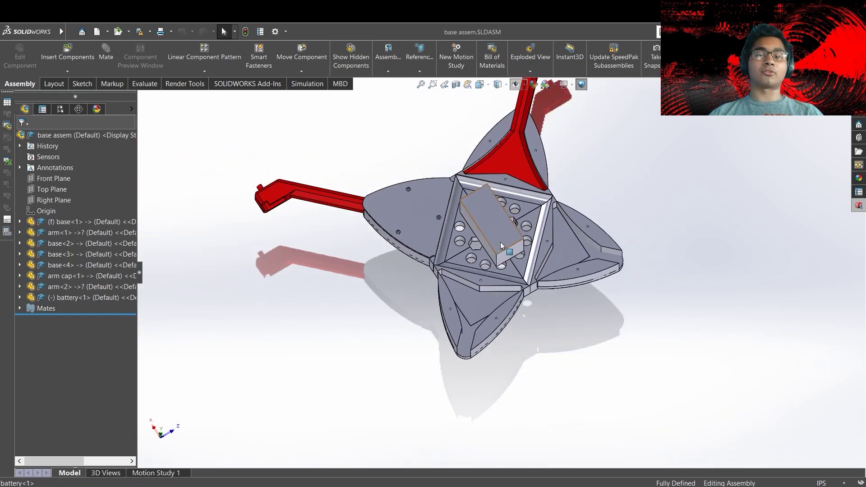
Review the battery and the two base pieces without arms from low and raised angles, ending on the whole assembly.
{"action": "scroll", "coordinate": [501, 240], "scroll_direction": "down", "scroll_amount": 1}
{"action": "middle_click", "coordinate": [501, 239]}
{"action": "left_click_drag", "start_coordinate": [501, 239], "coordinate": [490, 141]}
{"action": "scroll", "coordinate": [520, 228], "scroll_direction": "up", "scroll_amount": 2}
{"action": "left_click_drag", "start_coordinate": [520, 228], "coordinate": [460, 367]}
{"action": "scroll", "coordinate": [460, 366], "scroll_direction": "down", "scroll_amount": 2}
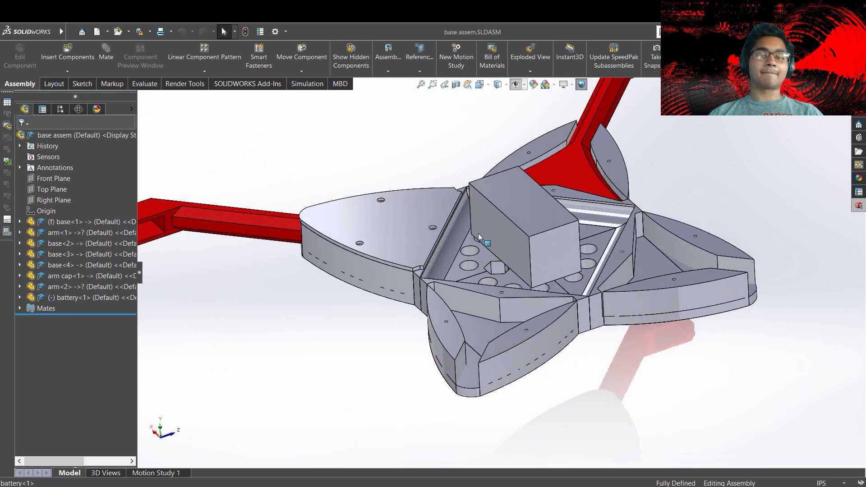
{"action": "left_click_drag", "start_coordinate": [483, 238], "coordinate": [440, 283]}
{"action": "scroll", "coordinate": [440, 283], "scroll_direction": "up", "scroll_amount": 3}
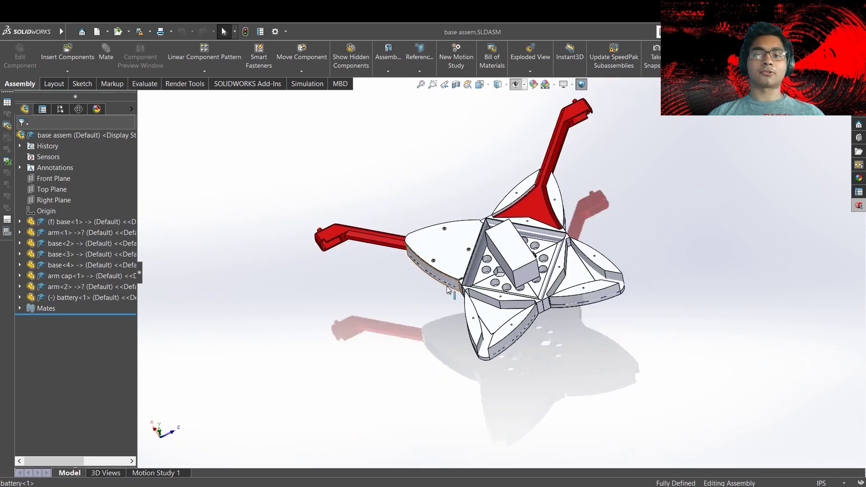